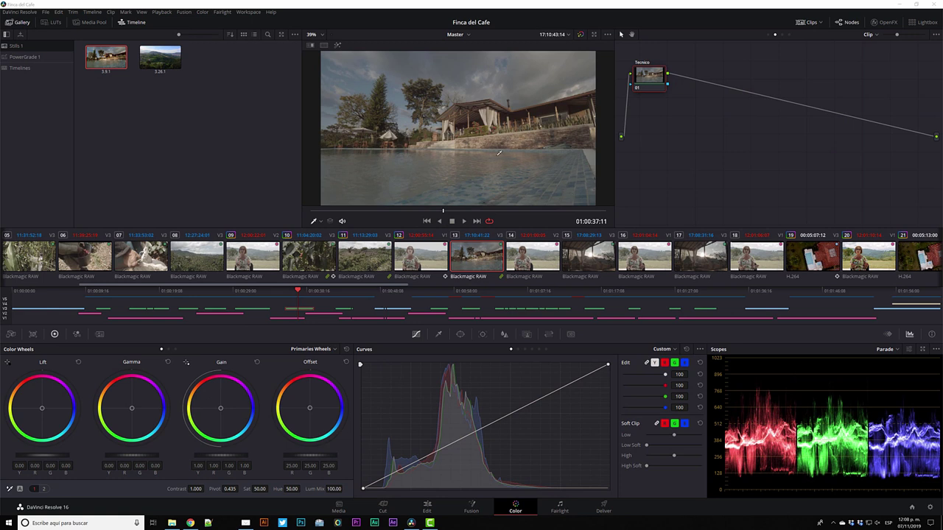
Hide the clip thumbnail strip, then briefly swap Scopes for Keyframes and back to the parade.
{"action": "left_click", "coordinate": [808, 22]}
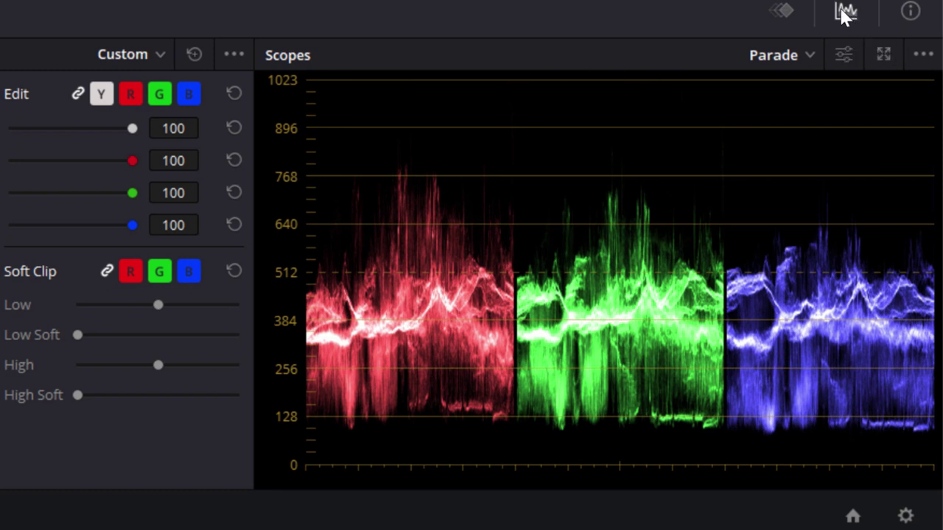
{"action": "left_click", "coordinate": [781, 13]}
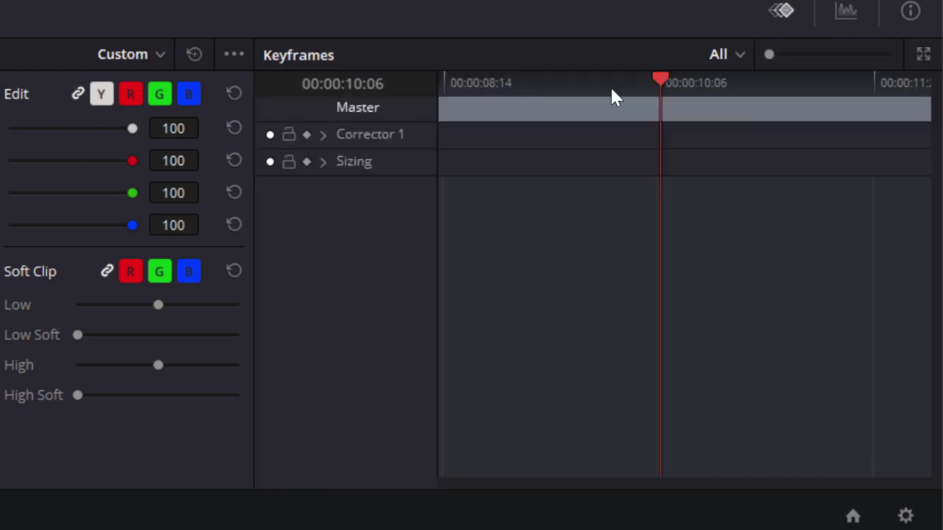
{"action": "left_click", "coordinate": [844, 22]}
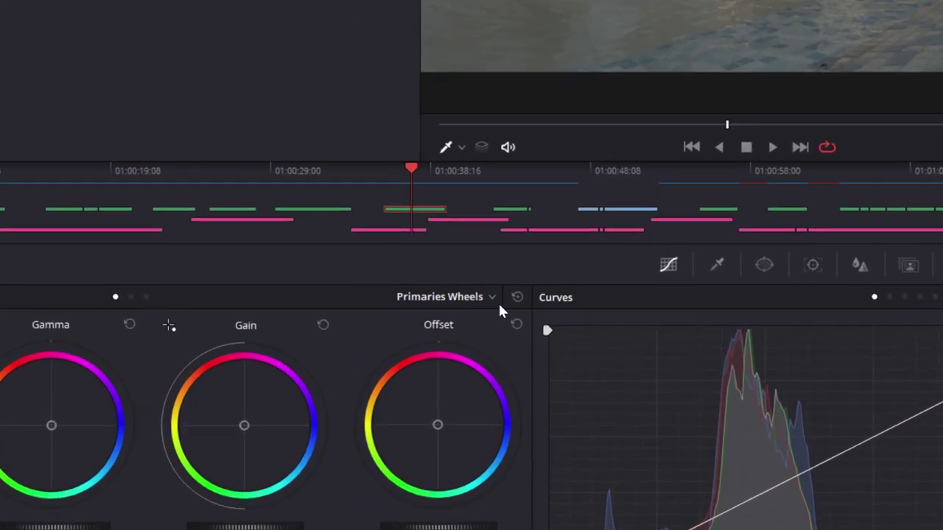
{"action": "left_click", "coordinate": [499, 295]}
Switch the primaries to Bars mode and drag Lift Y down to about -0.04.
{"action": "left_click", "coordinate": [466, 336]}
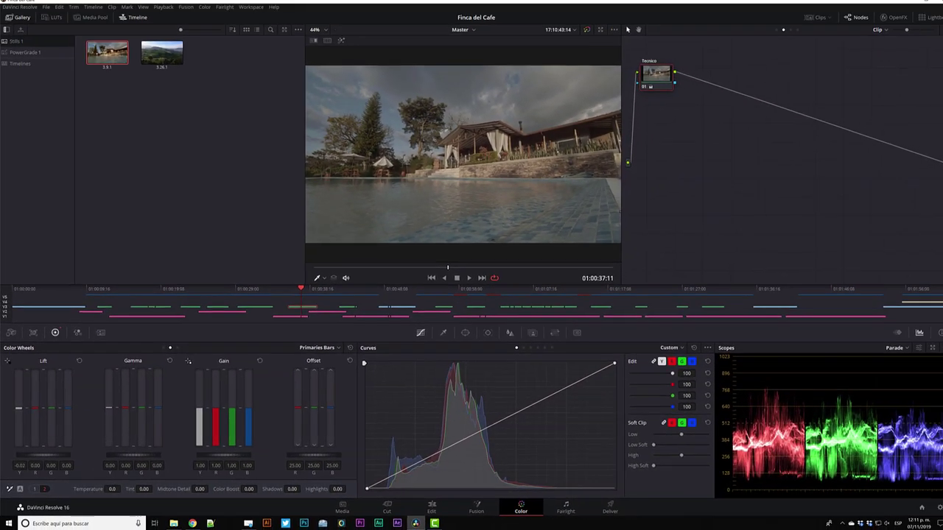
{"action": "left_click_drag", "start_coordinate": [28, 377], "coordinate": [19, 409]}
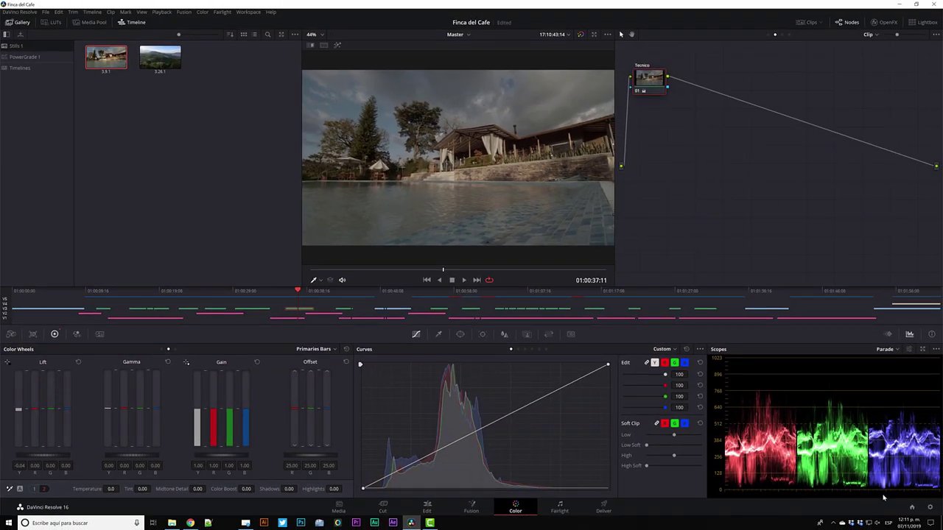
{"action": "left_click_drag", "start_coordinate": [20, 414], "coordinate": [20, 415]}
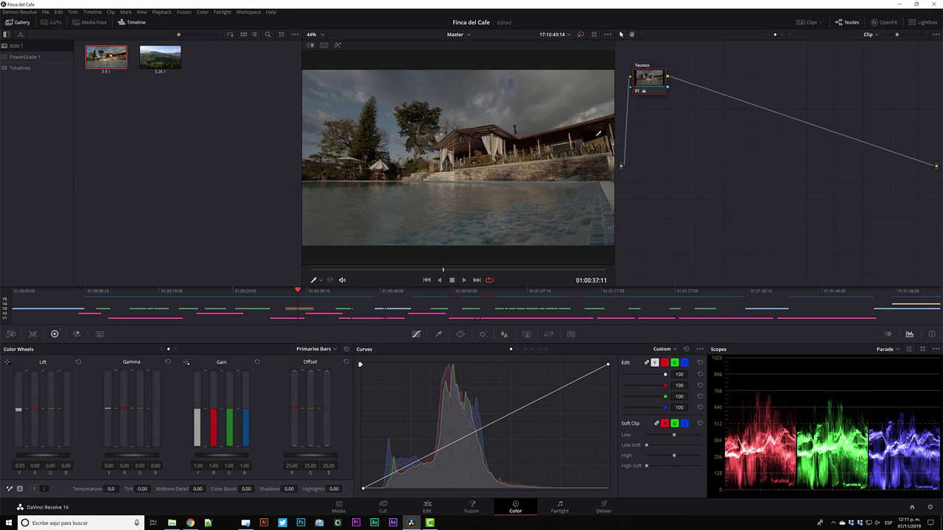
Zoom into the viewer, set Lift Y to -0.05, then zoom back out to 44%.
{"action": "scroll", "coordinate": [598, 134], "scroll_direction": "up", "scroll_amount": 2}
{"action": "scroll", "coordinate": [582, 132], "scroll_direction": "up", "scroll_amount": 2}
{"action": "scroll", "coordinate": [560, 129], "scroll_direction": "up", "scroll_amount": 2}
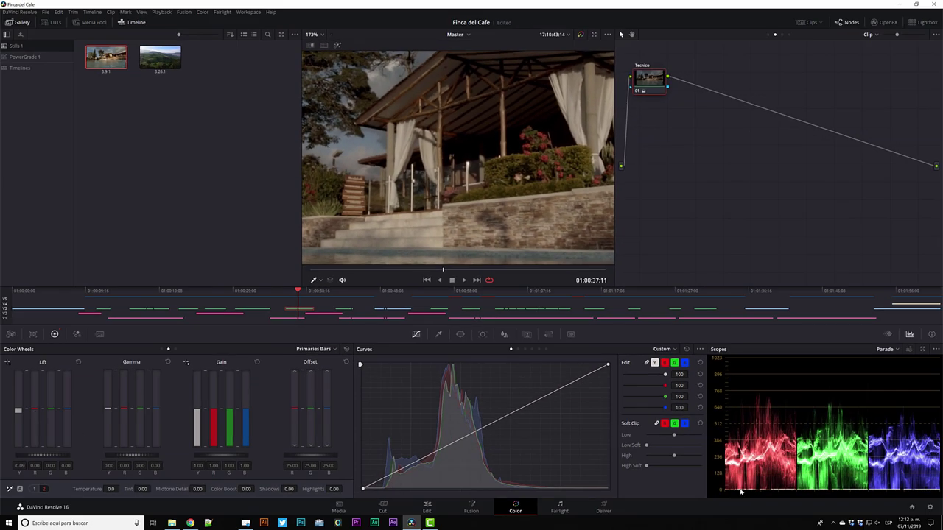
{"action": "left_click_drag", "start_coordinate": [19, 416], "coordinate": [18, 410]}
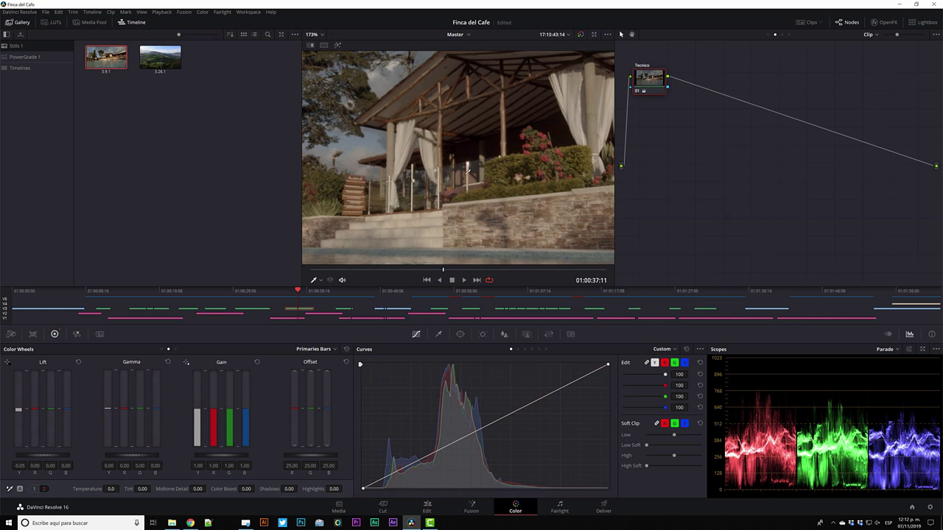
{"action": "scroll", "coordinate": [485, 163], "scroll_direction": "down", "scroll_amount": 2}
{"action": "scroll", "coordinate": [487, 162], "scroll_direction": "down", "scroll_amount": 2}
{"action": "scroll", "coordinate": [487, 161], "scroll_direction": "down", "scroll_amount": 2}
{"action": "scroll", "coordinate": [487, 160], "scroll_direction": "down", "scroll_amount": 1}
{"action": "scroll", "coordinate": [488, 160], "scroll_direction": "down", "scroll_amount": 1}
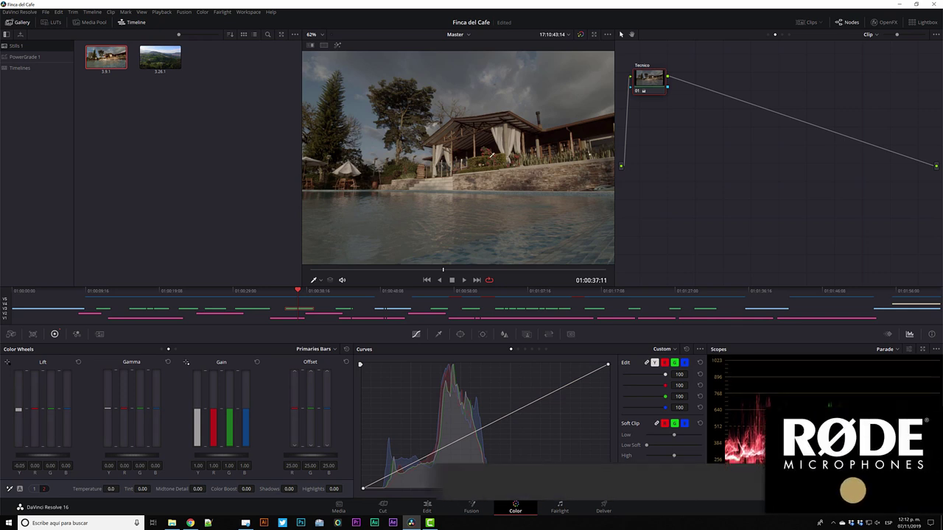
{"action": "scroll", "coordinate": [542, 153], "scroll_direction": "down", "scroll_amount": 2}
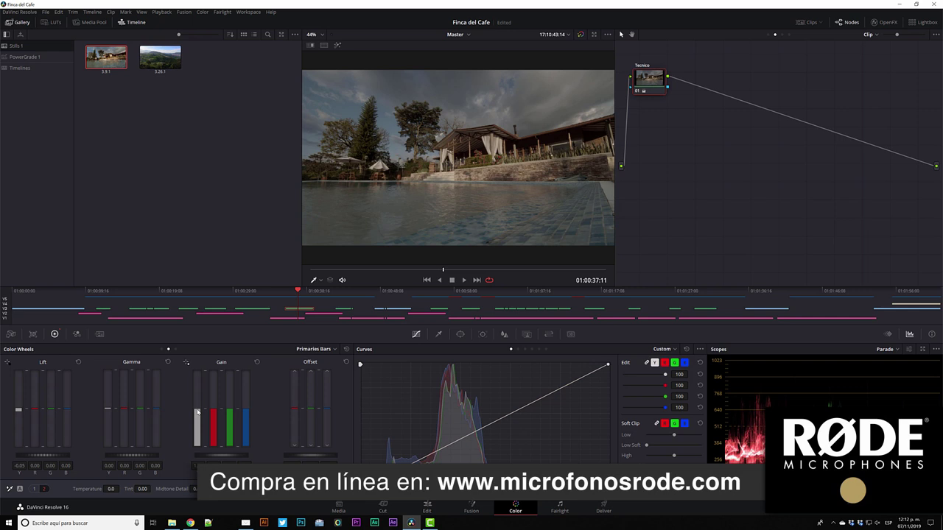
Raise master Gain Y to 1.31 and Gamma Y to 0.04.
{"action": "left_click_drag", "start_coordinate": [198, 412], "coordinate": [197, 405]}
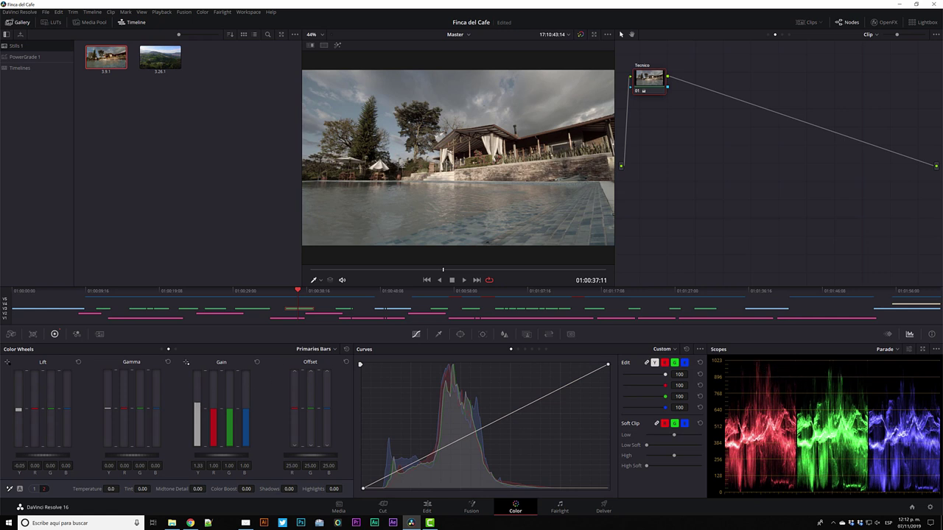
{"action": "mouse_move", "coordinate": [186, 363]}
{"action": "left_mouse_down"}
{"action": "mouse_move", "coordinate": [187, 347]}
{"action": "mouse_move", "coordinate": [186, 376]}
{"action": "mouse_move", "coordinate": [187, 364]}
{"action": "left_mouse_up"}
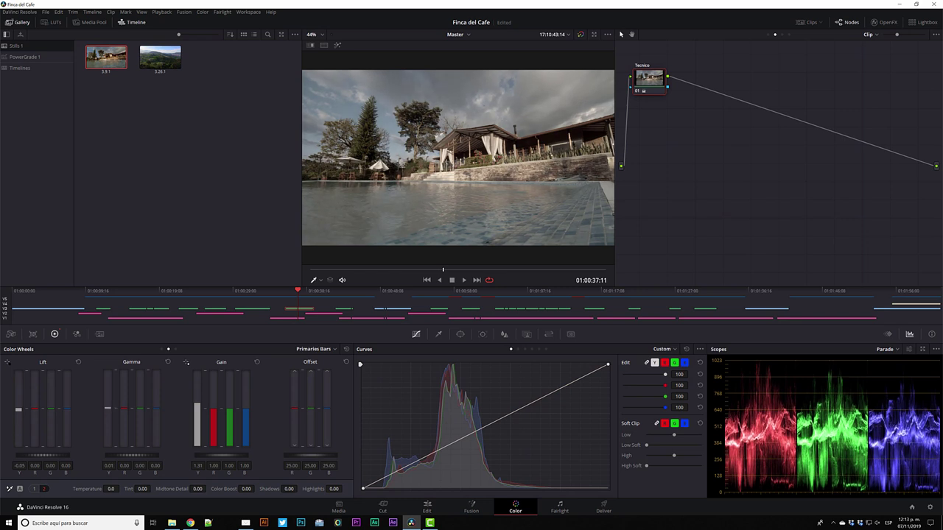
{"action": "left_click_drag", "start_coordinate": [107, 407], "coordinate": [111, 408]}
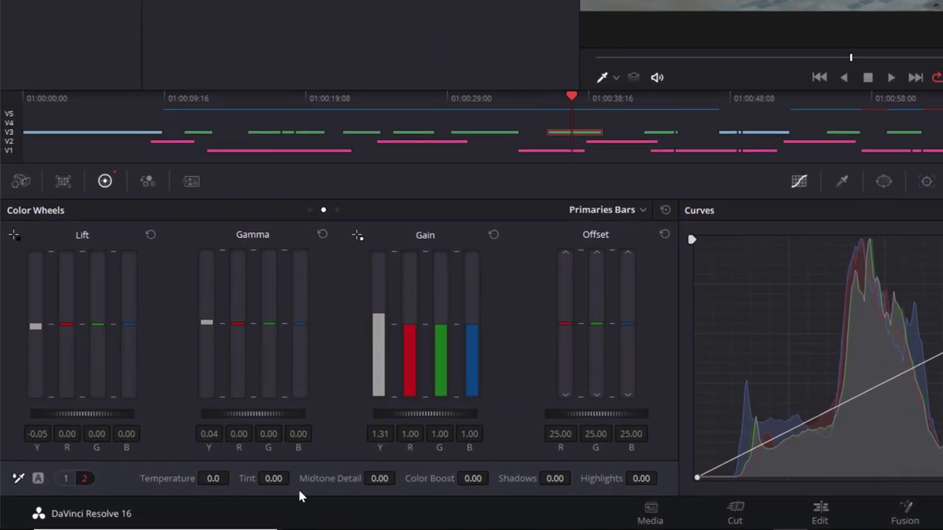
On adjustment page 1, set Contrast to 1.090 with pivot at 0.435.
{"action": "left_click", "coordinate": [66, 479]}
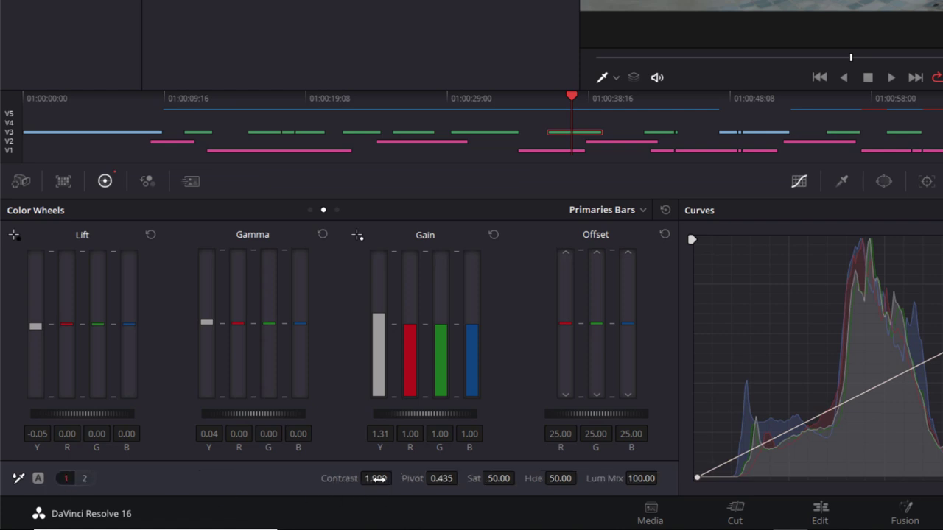
{"action": "left_click_drag", "start_coordinate": [376, 479], "coordinate": [396, 478]}
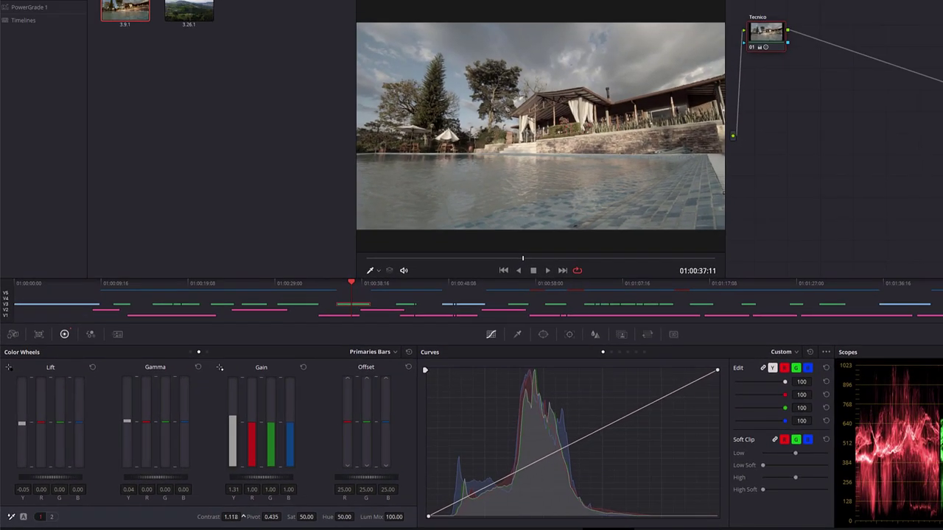
{"action": "left_click_drag", "start_coordinate": [243, 517], "coordinate": [243, 517]}
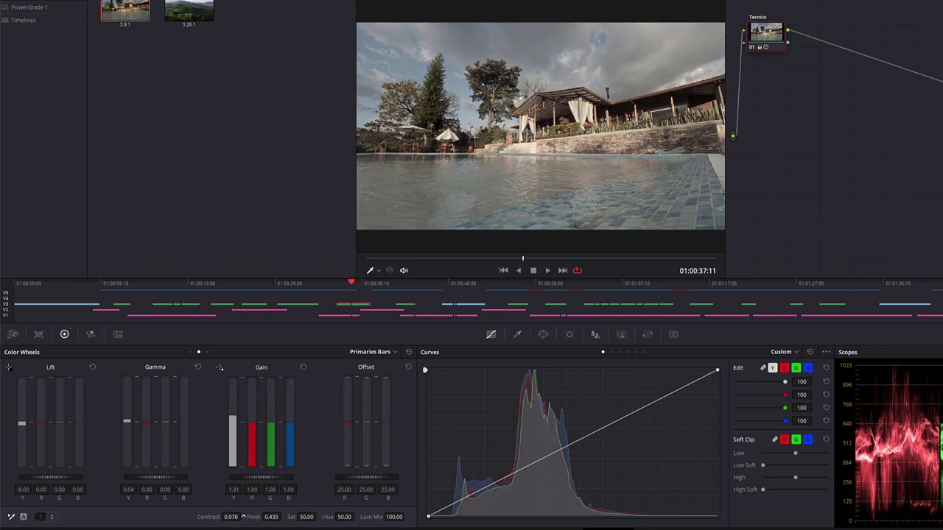
{"action": "left_click_drag", "start_coordinate": [243, 517], "coordinate": [243, 517]}
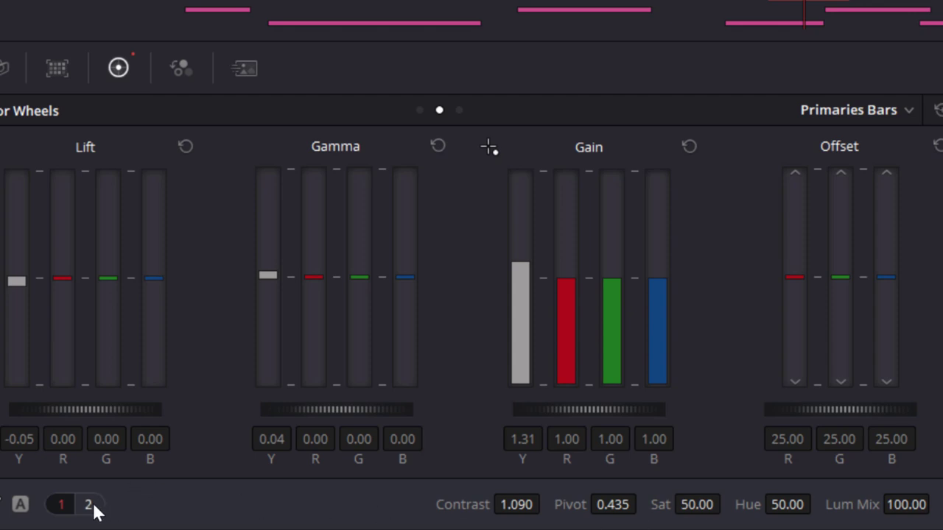
On adjustment page 2, raise Color Boost to 66.00.
{"action": "left_click", "coordinate": [90, 506]}
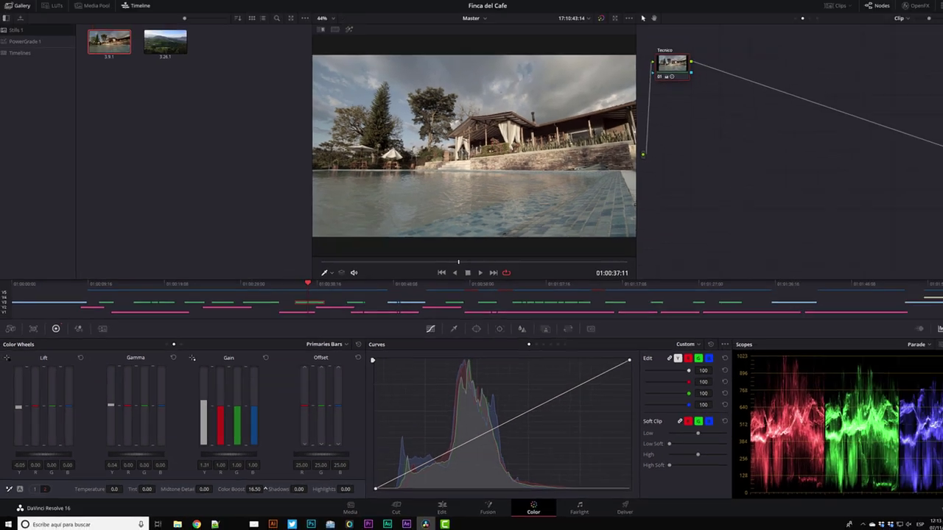
{"action": "left_click_drag", "start_coordinate": [660, 508], "coordinate": [258, 489]}
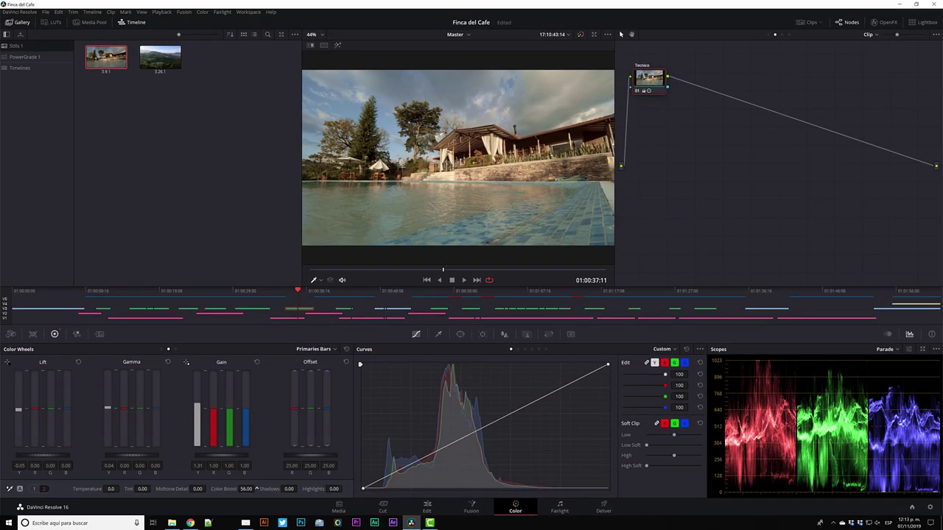
{"action": "left_click_drag", "start_coordinate": [257, 490], "coordinate": [258, 490]}
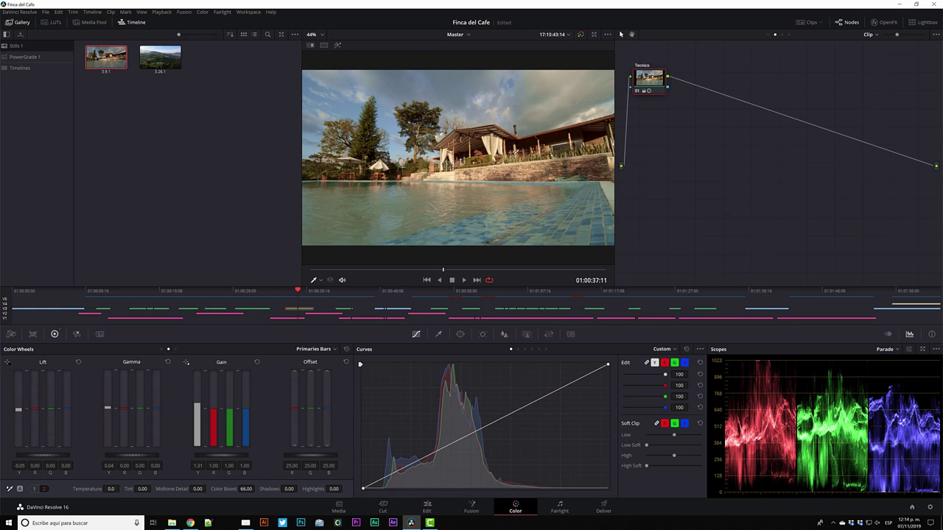
Compare the grade on and off with Ctrl+D, set Midtone Detail to 22.50, and enlarge the viewer.
{"action": "key", "text": "ctrl+d"}
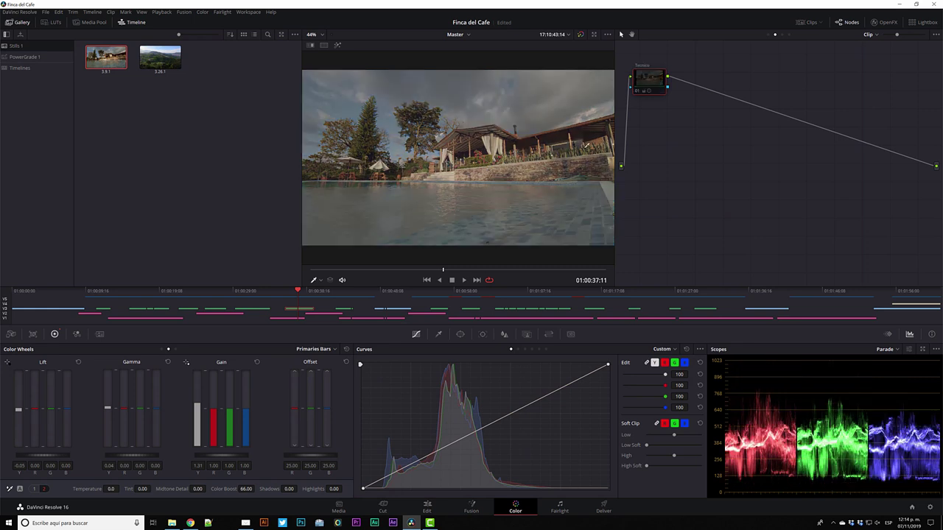
{"action": "key", "text": "ctrl+d"}
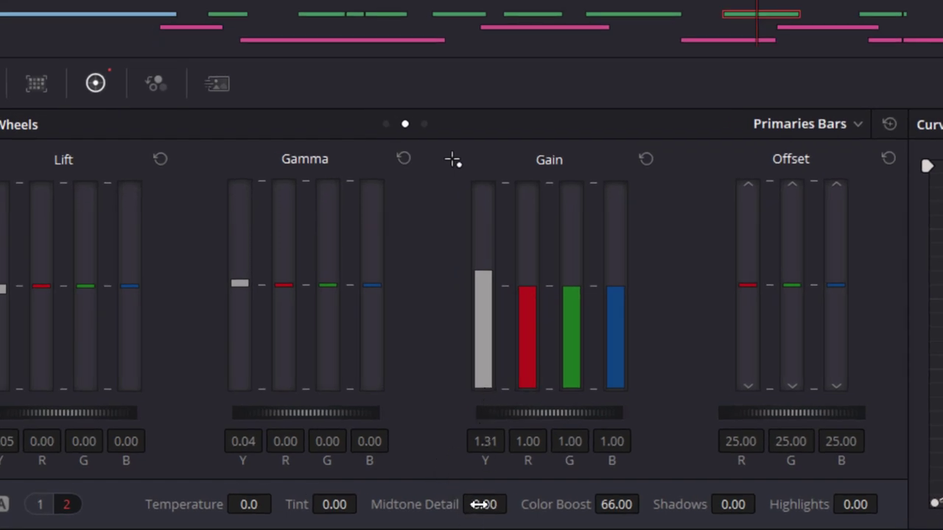
{"action": "left_click_drag", "start_coordinate": [479, 504], "coordinate": [515, 504]}
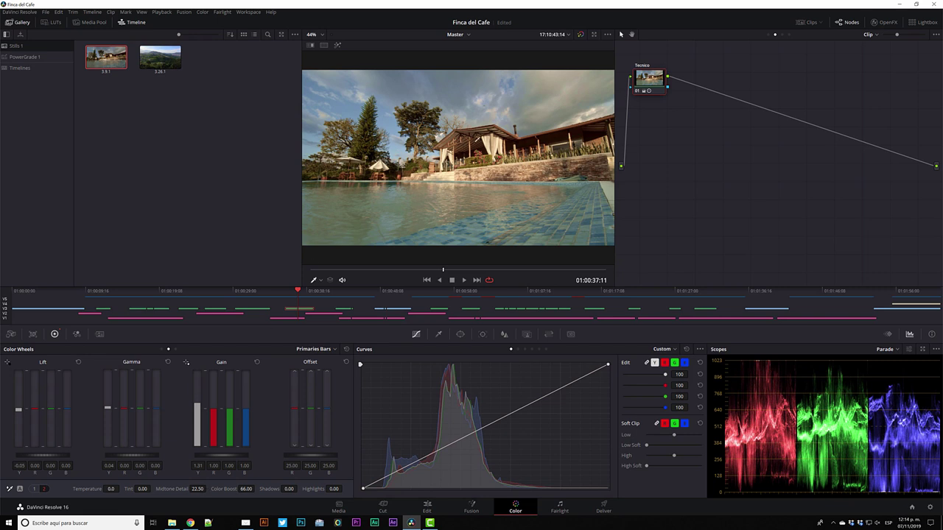
{"action": "key", "text": "shift+f"}
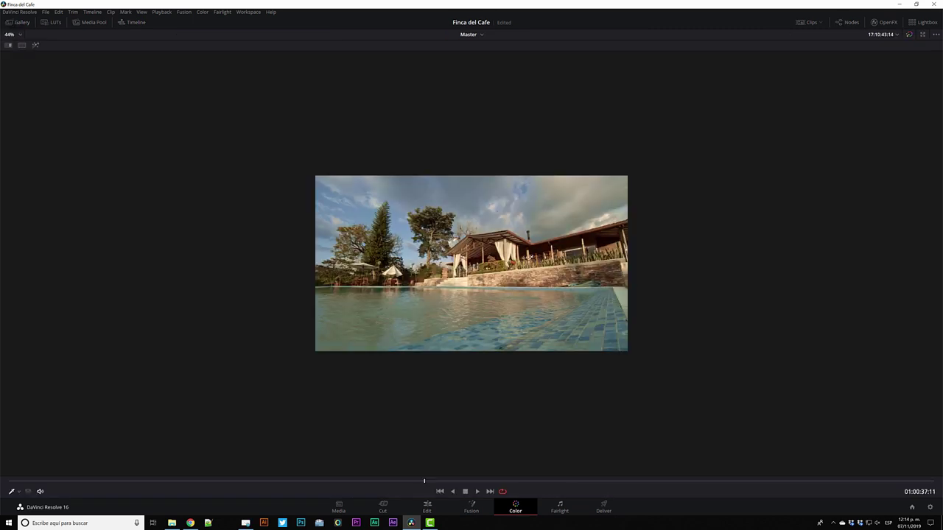
{"action": "scroll", "coordinate": [530, 258], "scroll_direction": "up", "scroll_amount": 2}
{"action": "scroll", "coordinate": [530, 257], "scroll_direction": "up", "scroll_amount": 2}
{"action": "scroll", "coordinate": [530, 258], "scroll_direction": "up", "scroll_amount": 3}
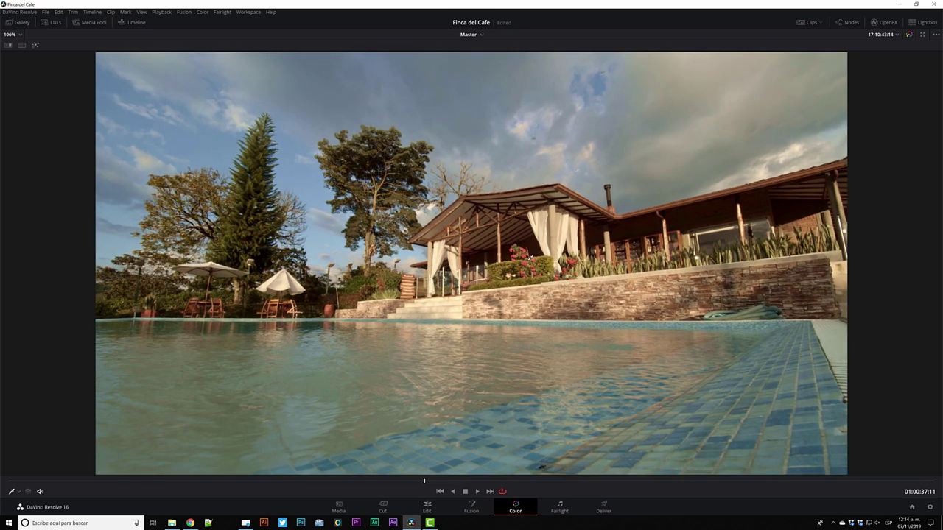
{"action": "key", "text": "shift+d"}
{"action": "key", "text": "shift+d"}
{"action": "key", "text": "alt+f"}
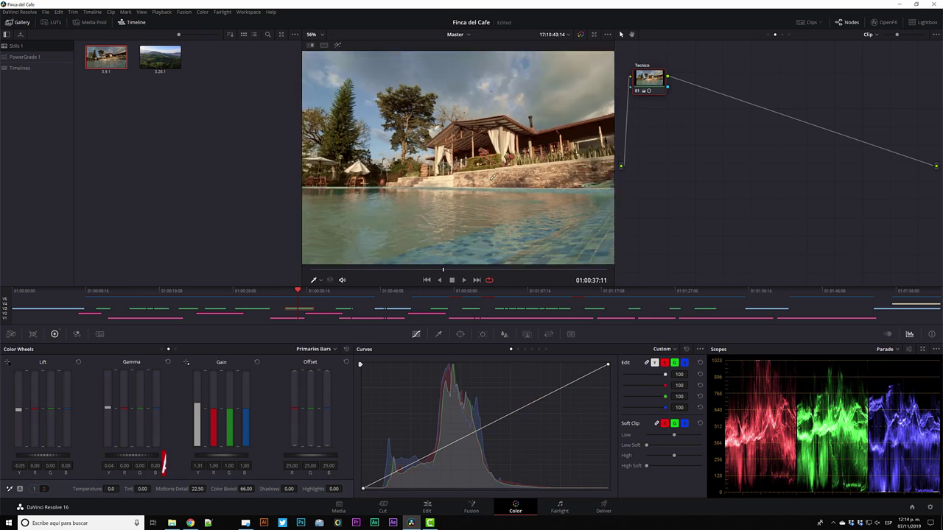
{"action": "key", "text": "shift+z"}
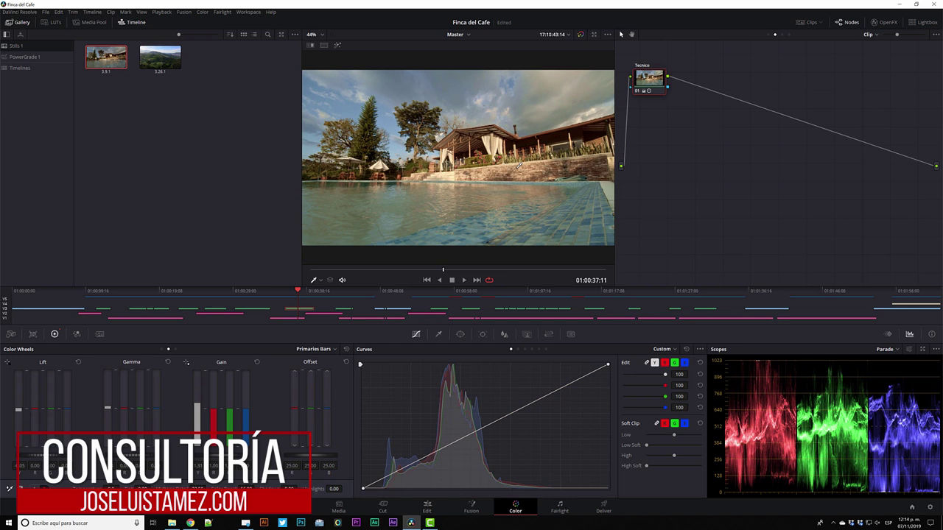
{"action": "key", "text": "ctrl+d"}
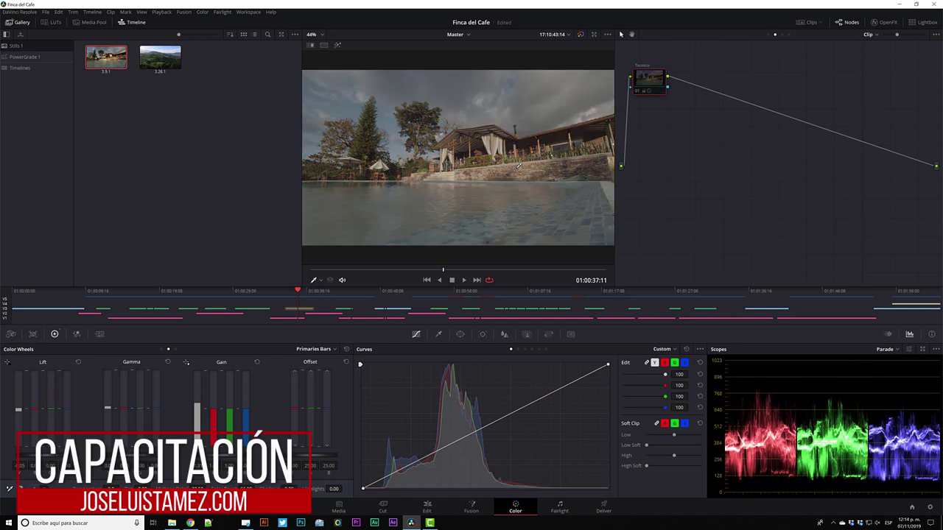
{"action": "key", "text": "ctrl+d"}
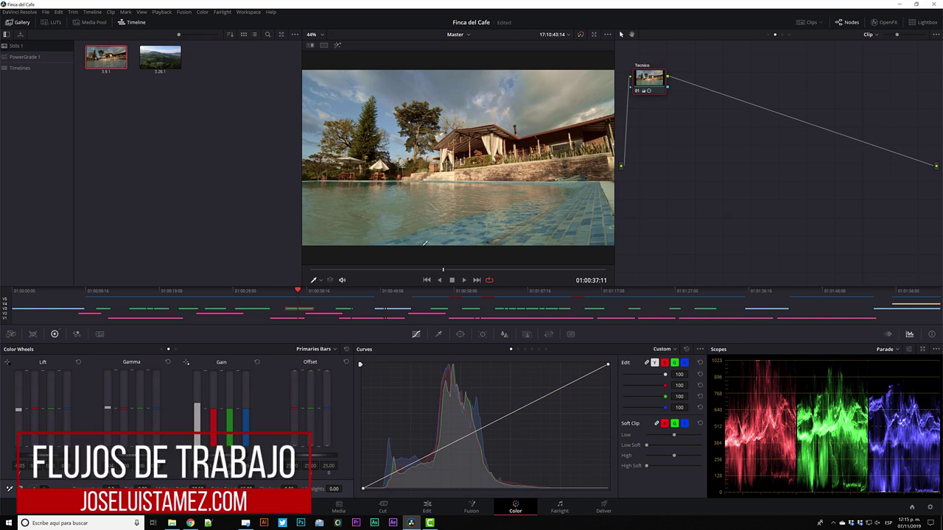
Scrub the mini-timeline playhead forward into the woman's interview clip.
{"action": "left_click_drag", "start_coordinate": [301, 290], "coordinate": [321, 289]}
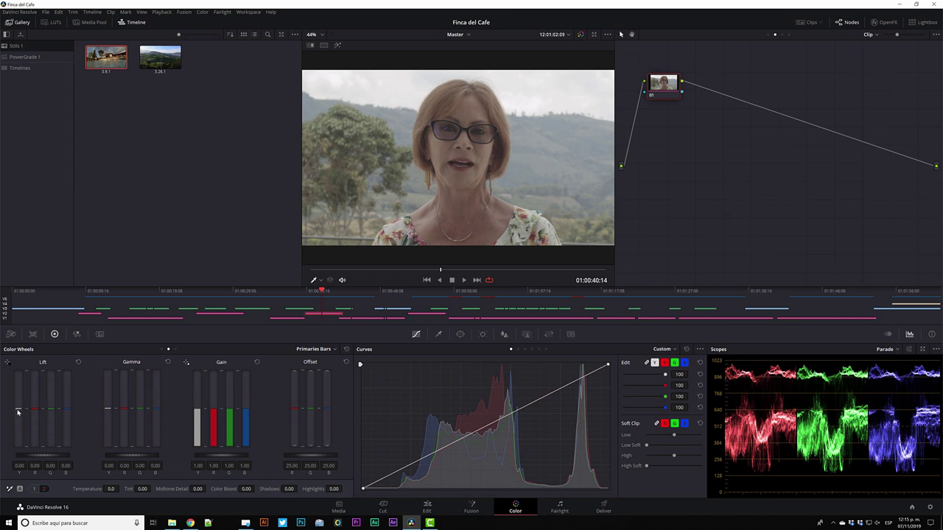
Set the interview's Lift Y to -0.08, Gain Y to 1.02 and Gamma Y to -0.01.
{"action": "left_click_drag", "start_coordinate": [18, 412], "coordinate": [19, 418]}
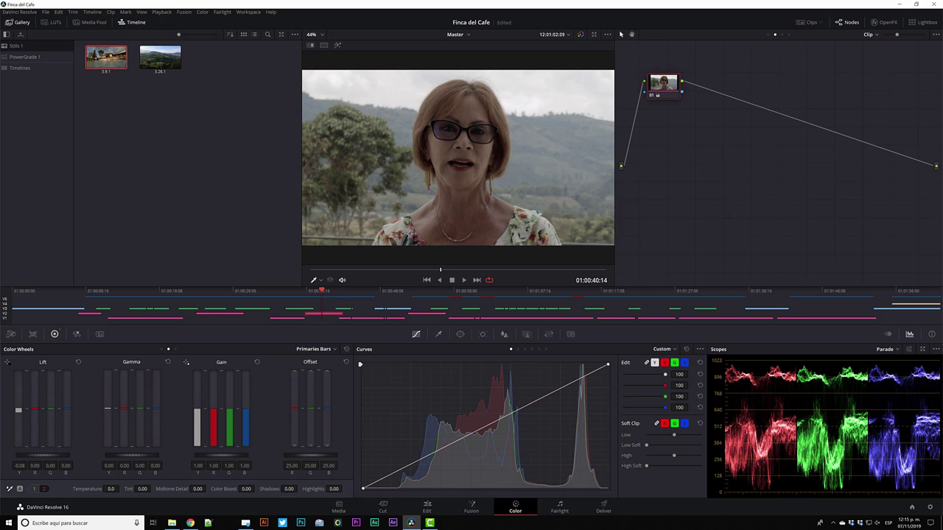
{"action": "left_click_drag", "start_coordinate": [199, 412], "coordinate": [199, 409]}
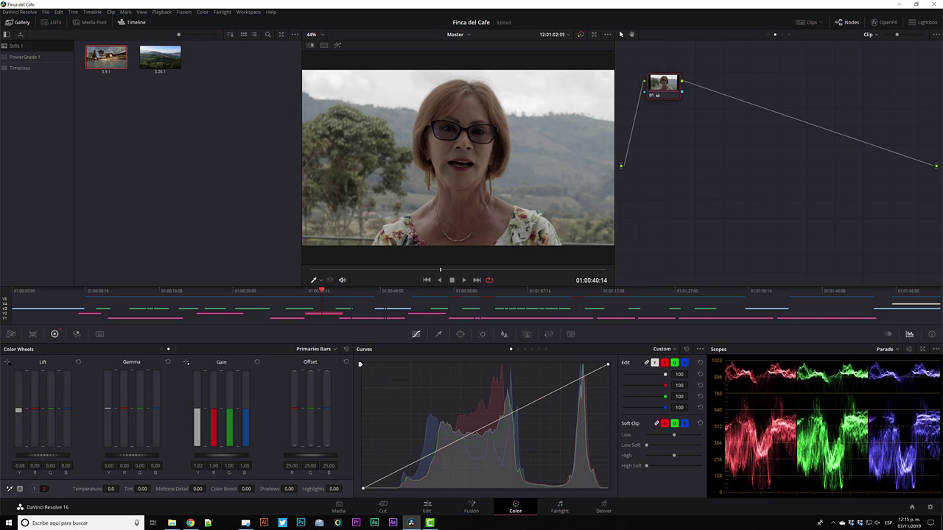
{"action": "left_click_drag", "start_coordinate": [109, 410], "coordinate": [109, 408]}
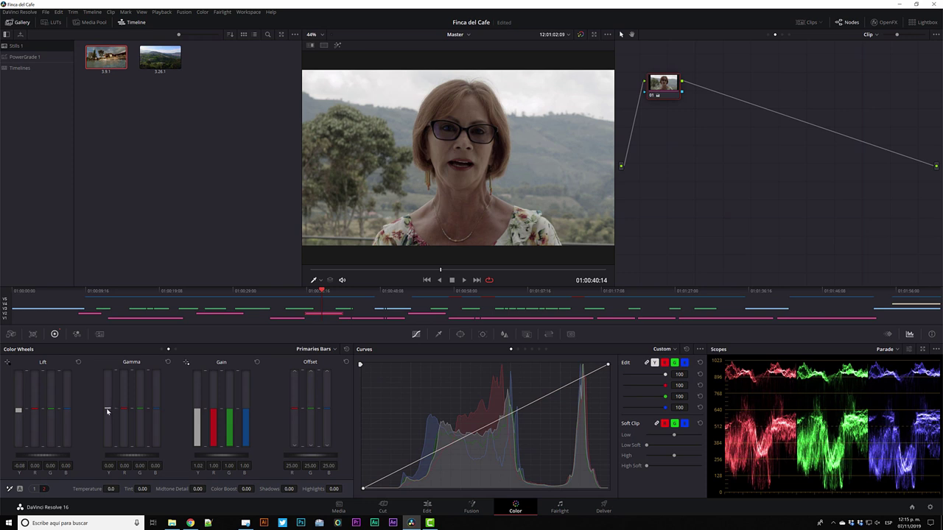
{"action": "left_click_drag", "start_coordinate": [107, 407], "coordinate": [107, 411]}
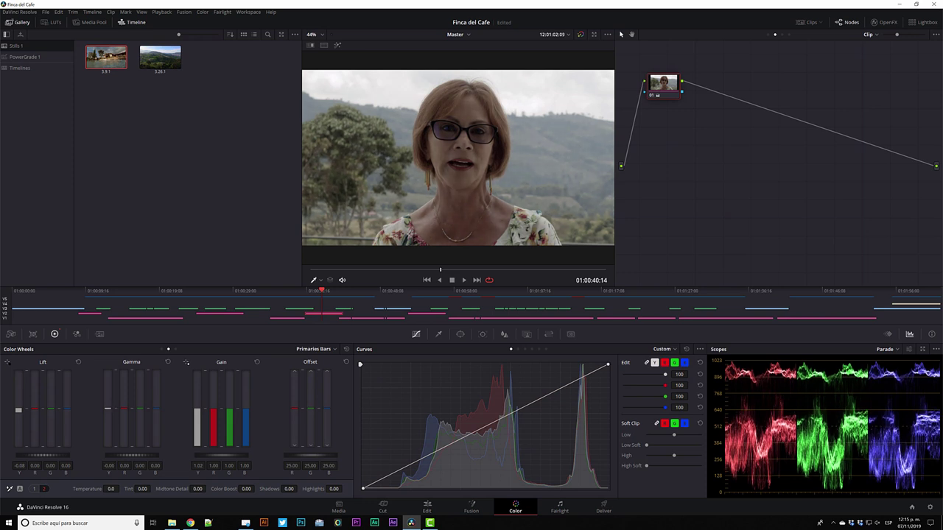
{"action": "left_click_drag", "start_coordinate": [18, 414], "coordinate": [18, 416]}
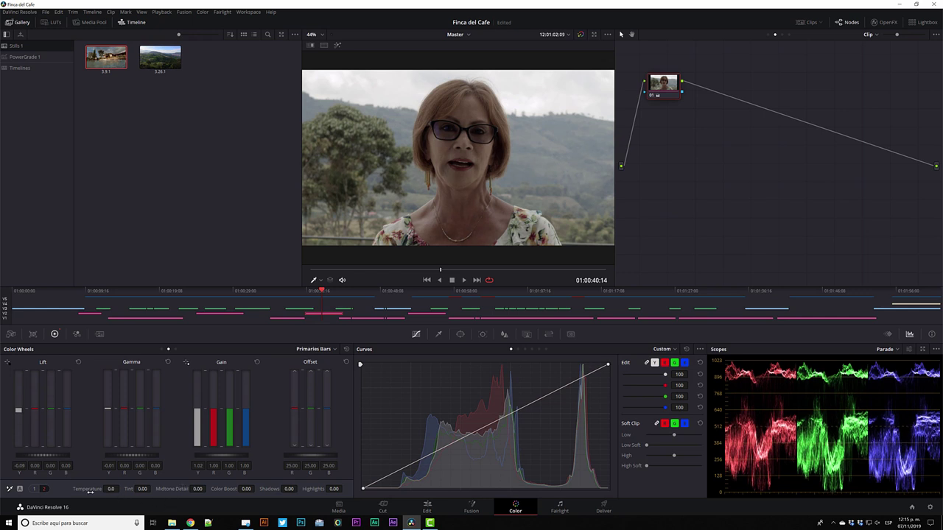
{"action": "left_click", "coordinate": [37, 490]}
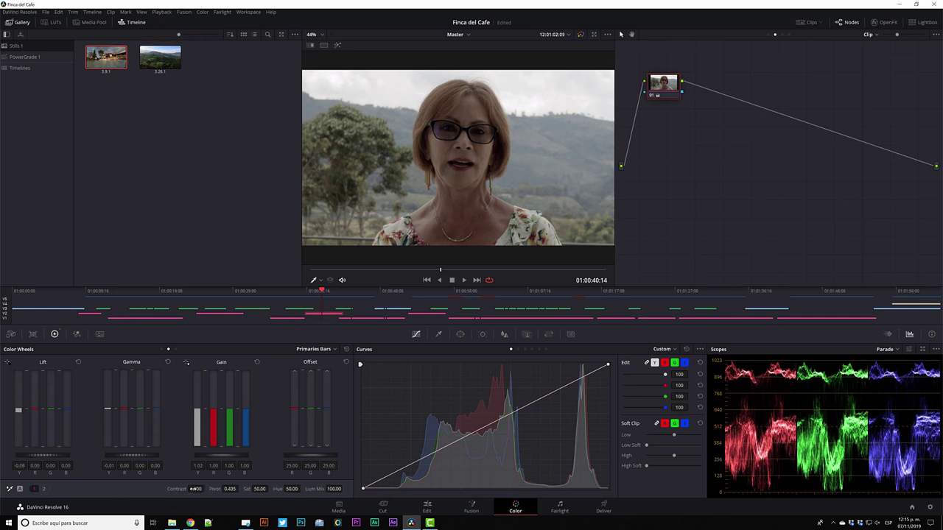
Adjust Contrast, raise Gamma Y to 0.09 and settle Lift Y at -0.09.
{"action": "mouse_move", "coordinate": [195, 489]}
{"action": "left_mouse_down"}
{"action": "mouse_move", "coordinate": [206, 489]}
{"action": "mouse_move", "coordinate": [197, 489]}
{"action": "left_mouse_up"}
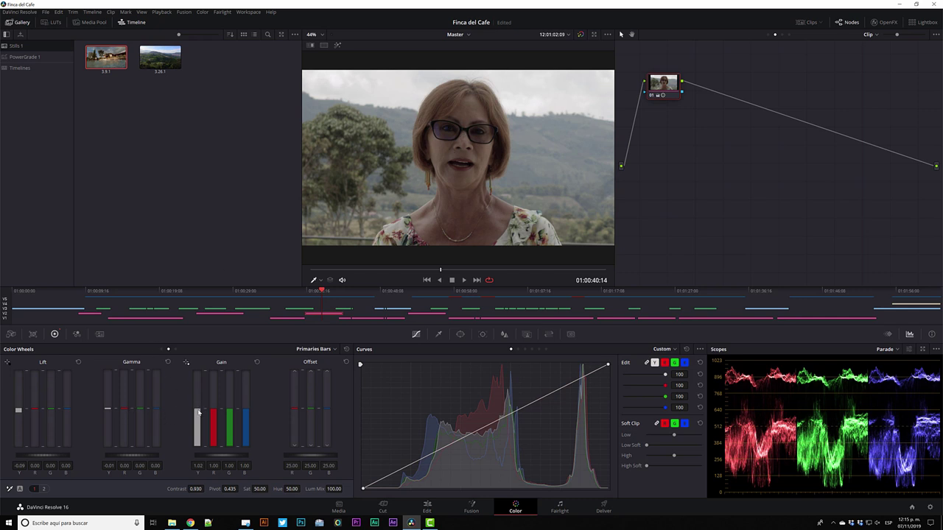
{"action": "left_click_drag", "start_coordinate": [106, 409], "coordinate": [107, 397]}
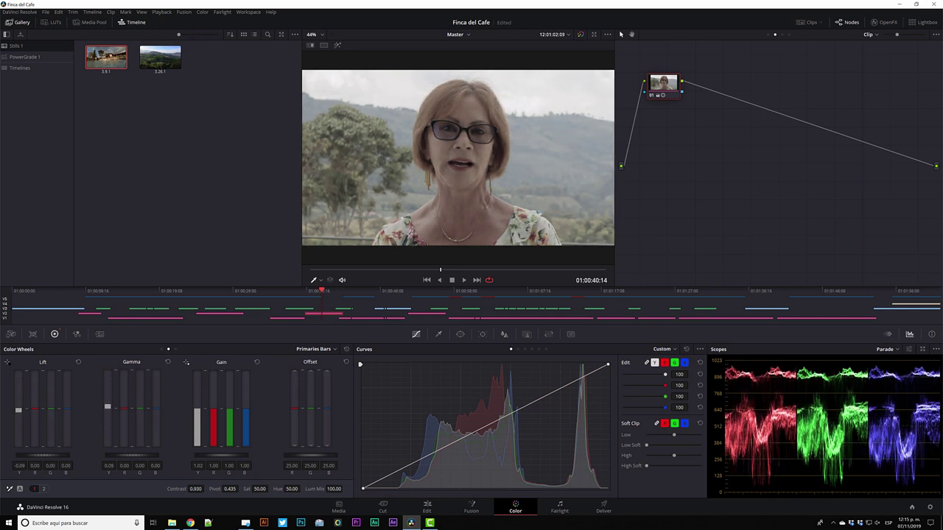
{"action": "left_click_drag", "start_coordinate": [18, 410], "coordinate": [19, 414]}
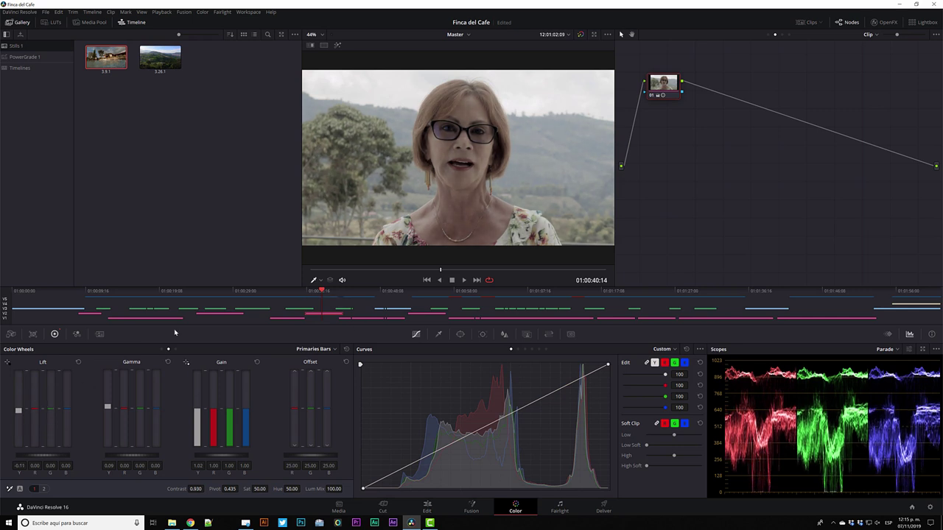
{"action": "left_click_drag", "start_coordinate": [19, 410], "coordinate": [18, 408]}
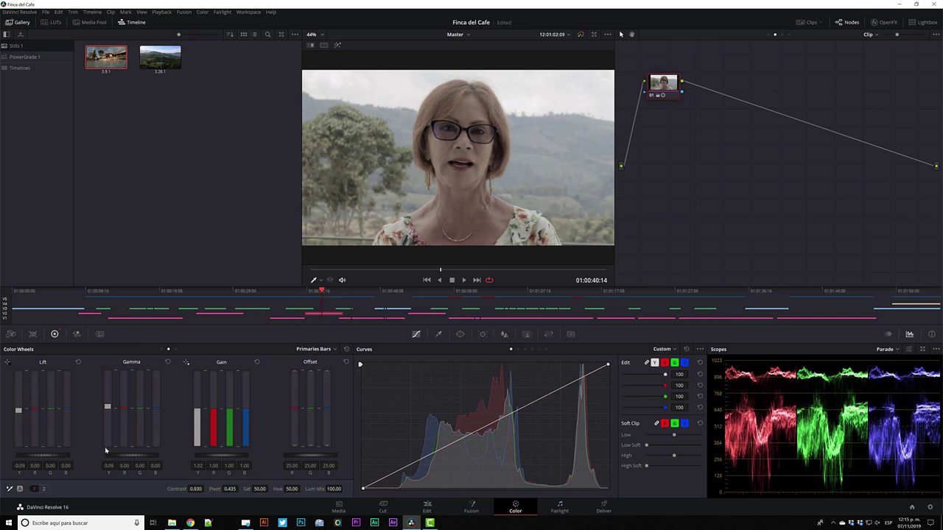
{"action": "left_click", "coordinate": [44, 489]}
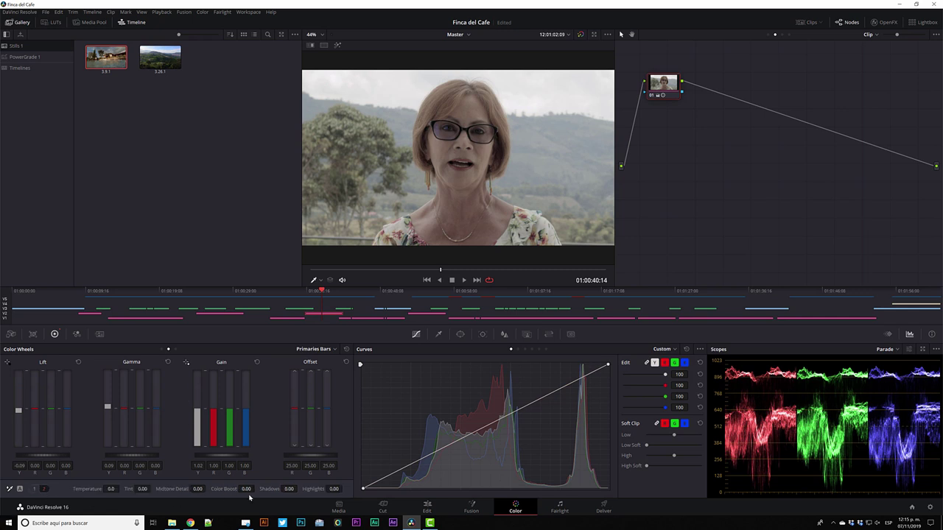
Raise the interview clip's Color Boost to 48.50 and Midtone Detail to 65.50, then view the pool shot.
{"action": "left_click_drag", "start_coordinate": [246, 488], "coordinate": [256, 490]}
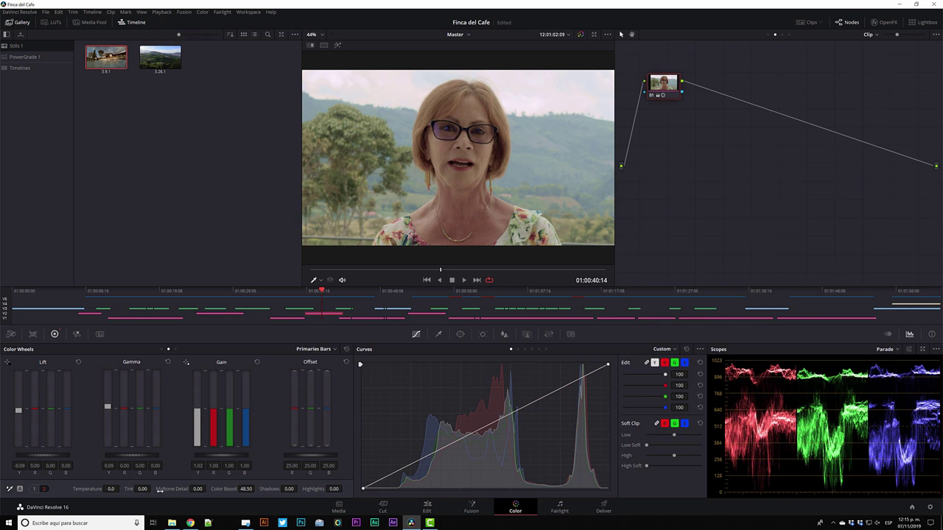
{"action": "left_click_drag", "start_coordinate": [197, 490], "coordinate": [208, 488]}
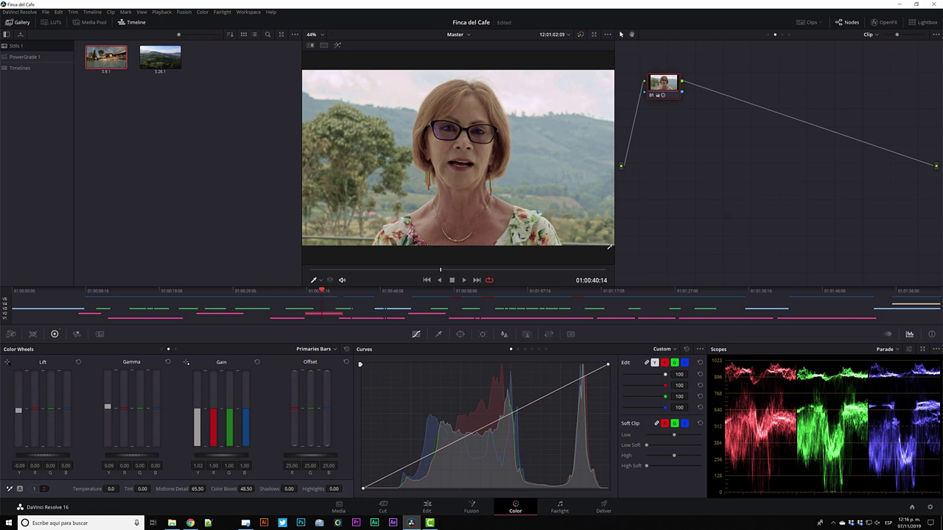
{"action": "left_click", "coordinate": [302, 295]}
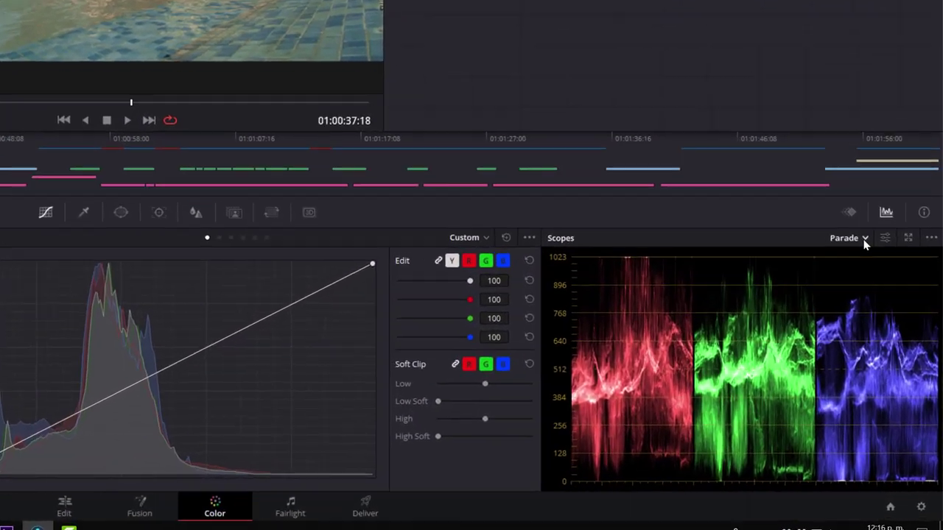
Switch the scope display from RGB parade to Vectorscope and return to the interview clip.
{"action": "left_click", "coordinate": [893, 349]}
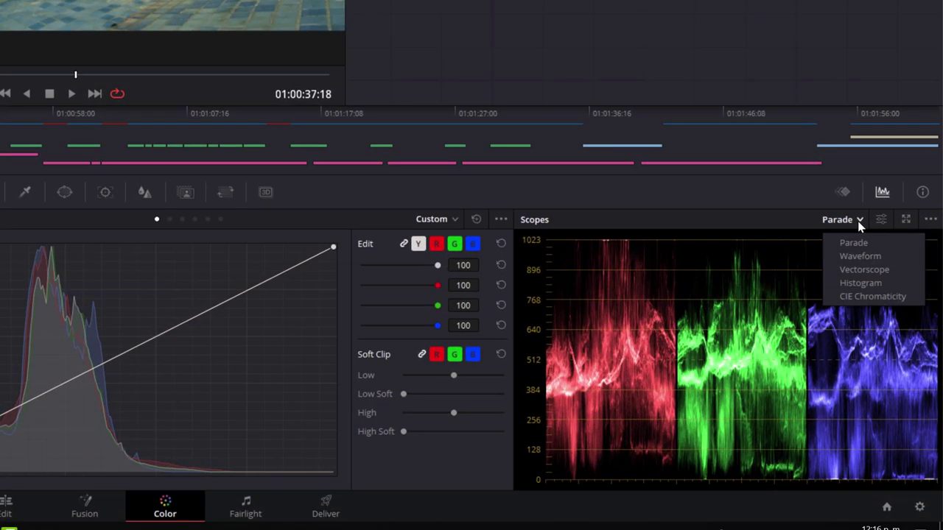
{"action": "left_click", "coordinate": [861, 270]}
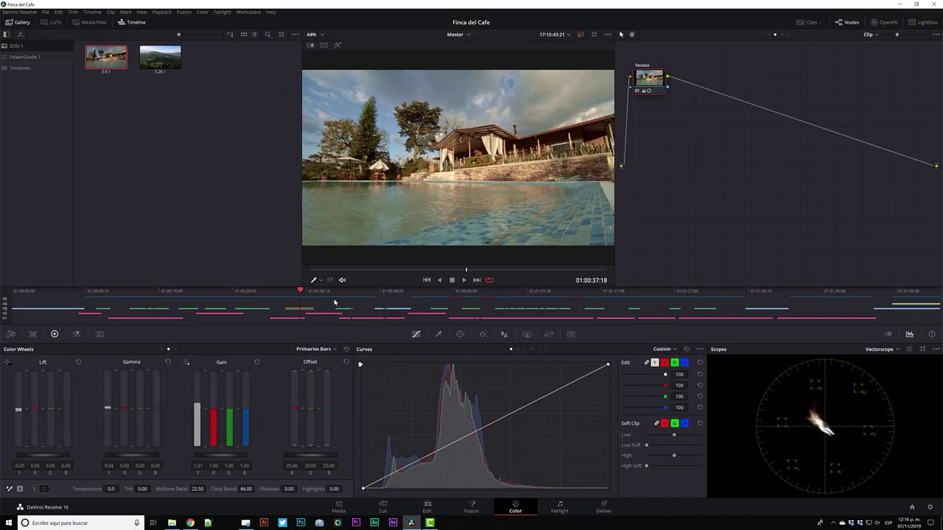
{"action": "left_click", "coordinate": [325, 297]}
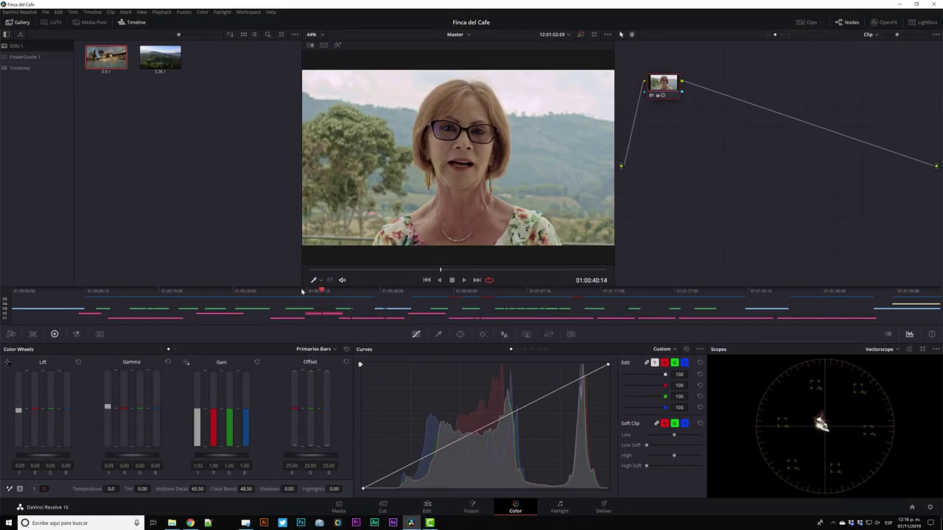
Toggle node 01 off and on with Ctrl+D to compare the interview grade, then go to the pool shot.
{"action": "left_click", "coordinate": [301, 292]}
{"action": "left_click", "coordinate": [320, 294]}
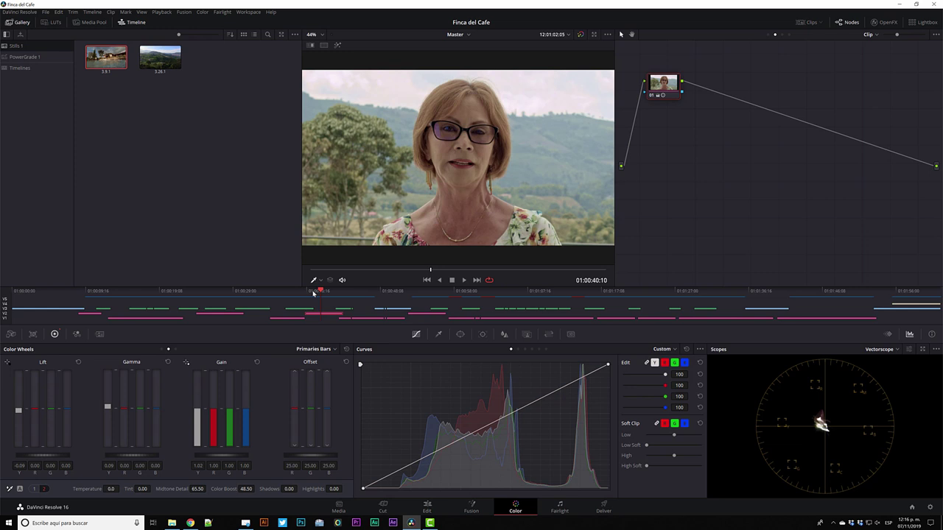
{"action": "key", "text": "ctrl+d"}
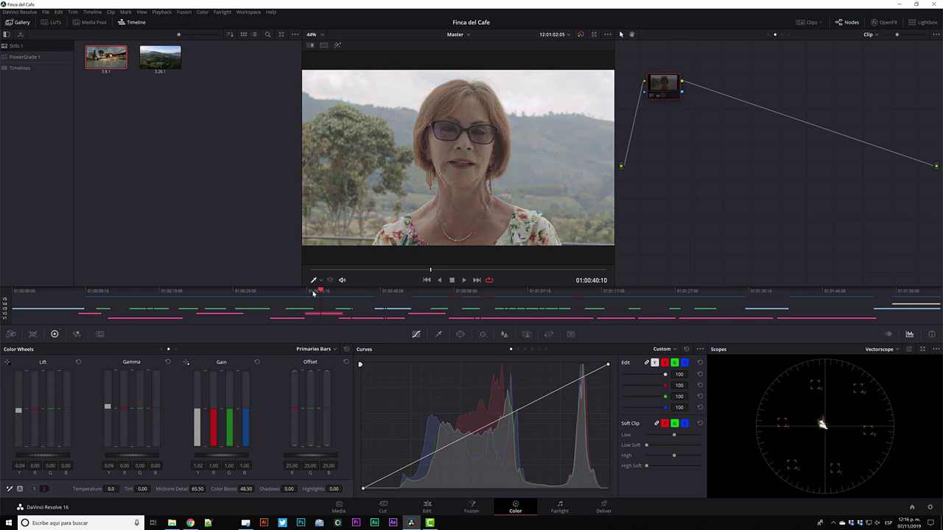
{"action": "key", "text": "ctrl+d"}
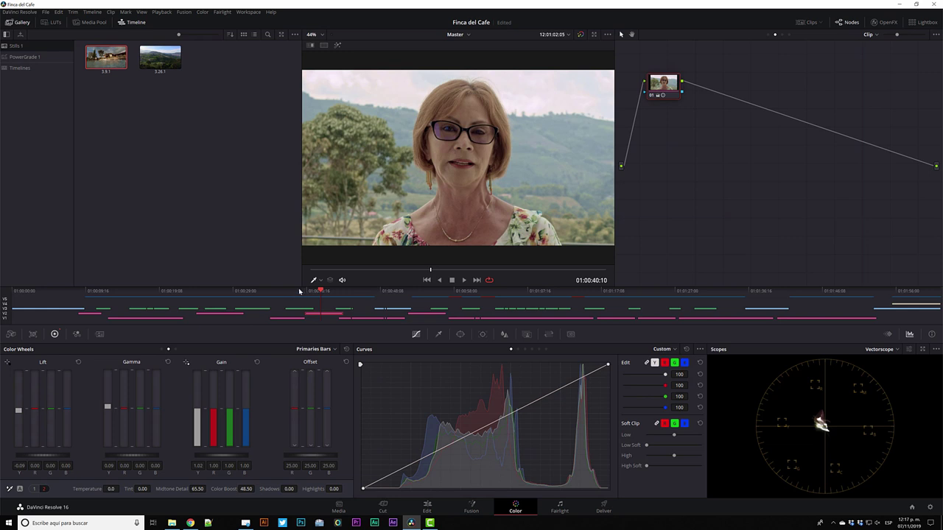
{"action": "left_click", "coordinate": [299, 291]}
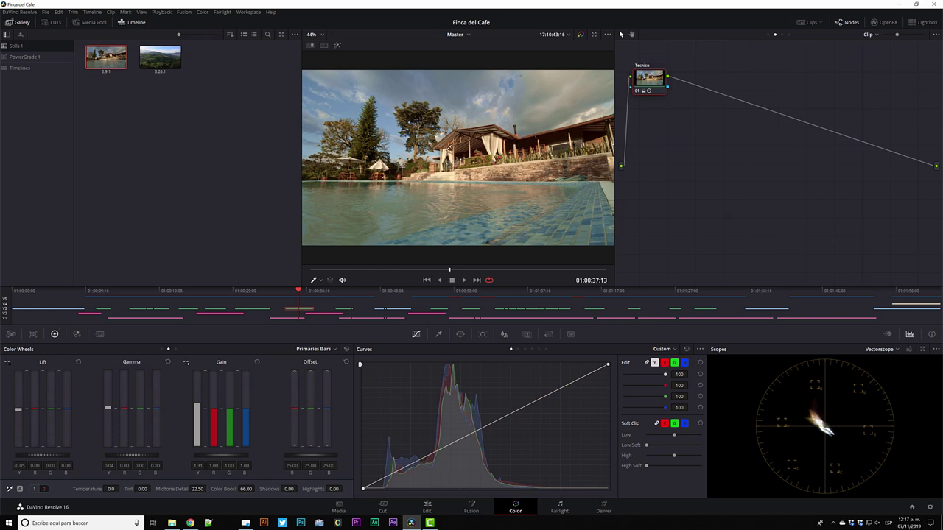
Grab the pool grade as still 3.9.2 labelled 'Correcto', then reset the clip's grade.
{"action": "right_click", "coordinate": [446, 148]}
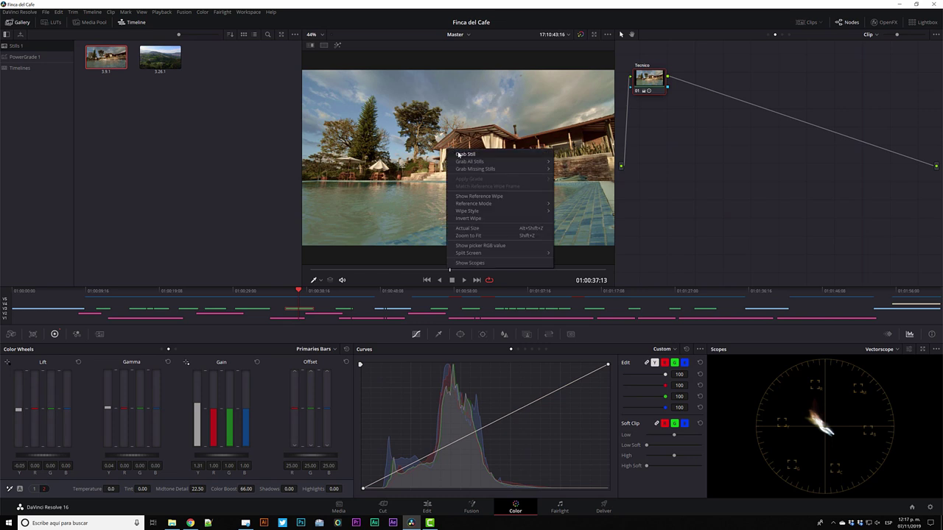
{"action": "left_click", "coordinate": [458, 154]}
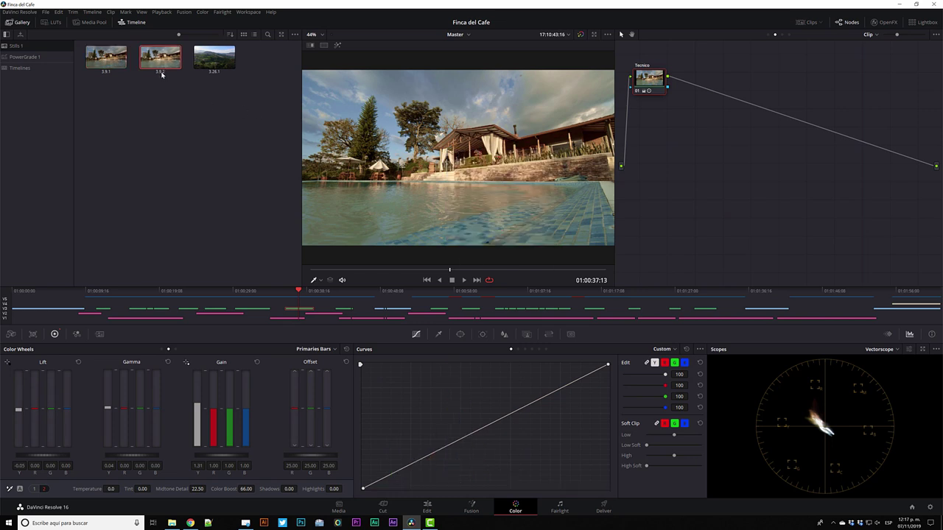
{"action": "right_click", "coordinate": [165, 69]}
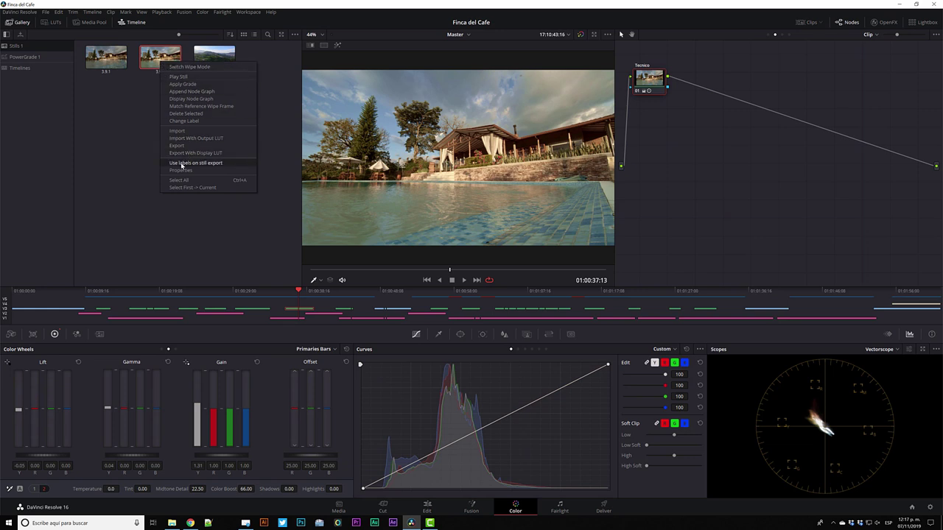
{"action": "left_click", "coordinate": [170, 121]}
{"action": "type", "text": "Correcto"}
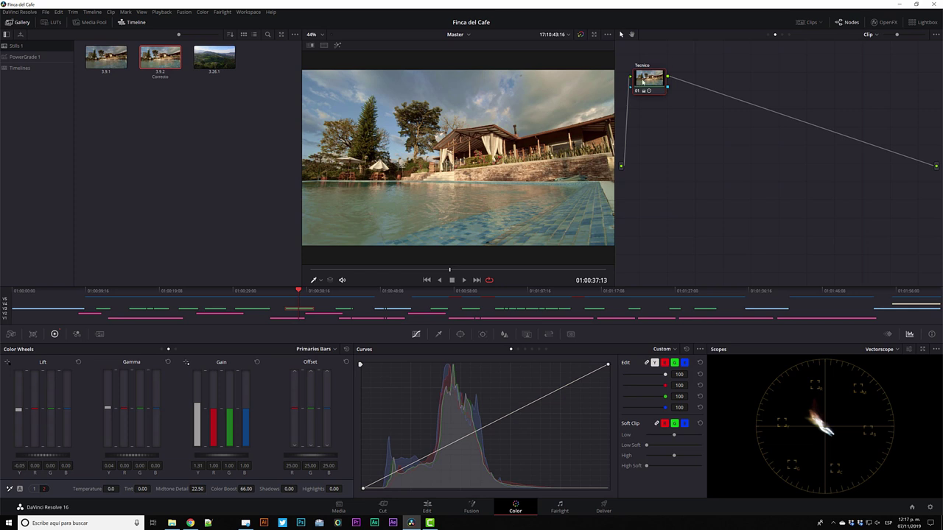
{"action": "key", "text": "shift+d"}
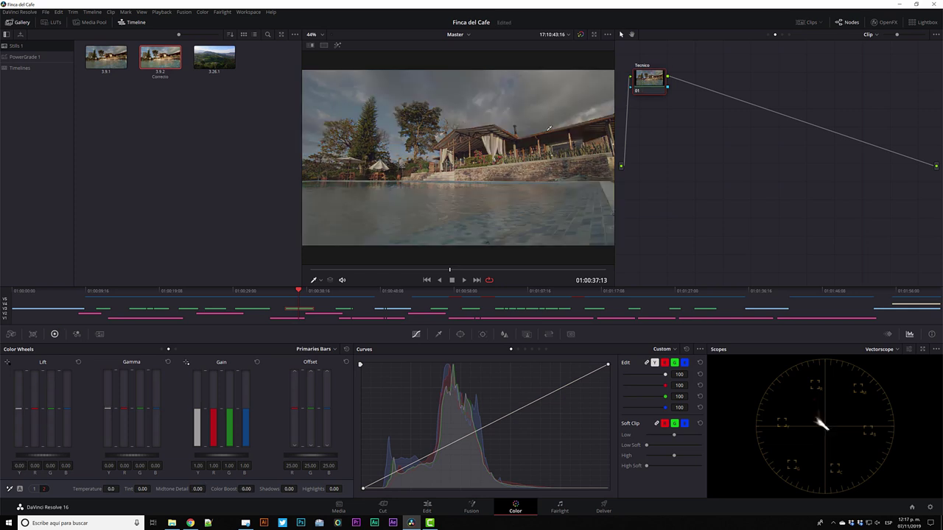
Apply the 'Correcto' still's grade to the pool clip, restoring Gain 1.31, Color Boost 66.00, Midtone Detail 22.50.
{"action": "right_click", "coordinate": [169, 54]}
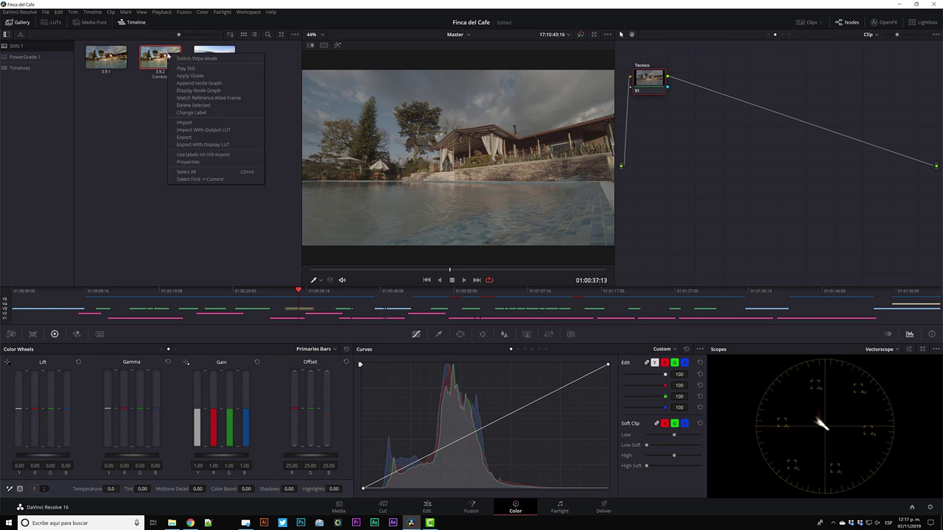
{"action": "left_click", "coordinate": [180, 79]}
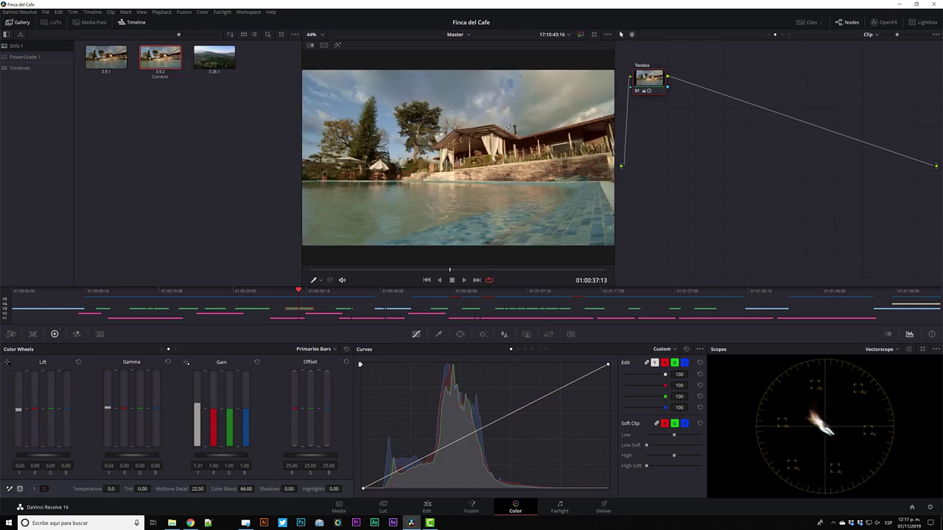